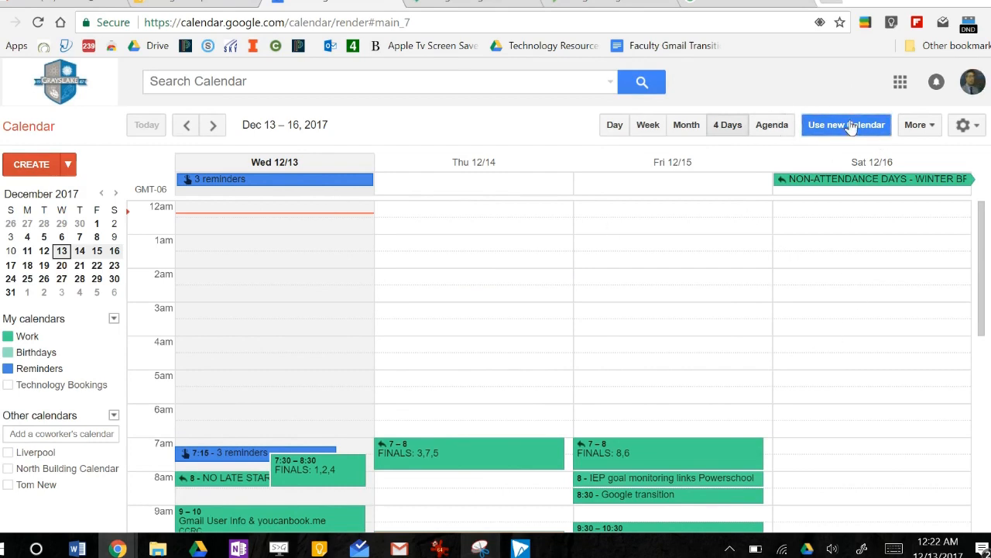
# Upgrade the classic Calendar to the new design and bring the daytime hours into view
pyautogui.moveTo(855, 127)
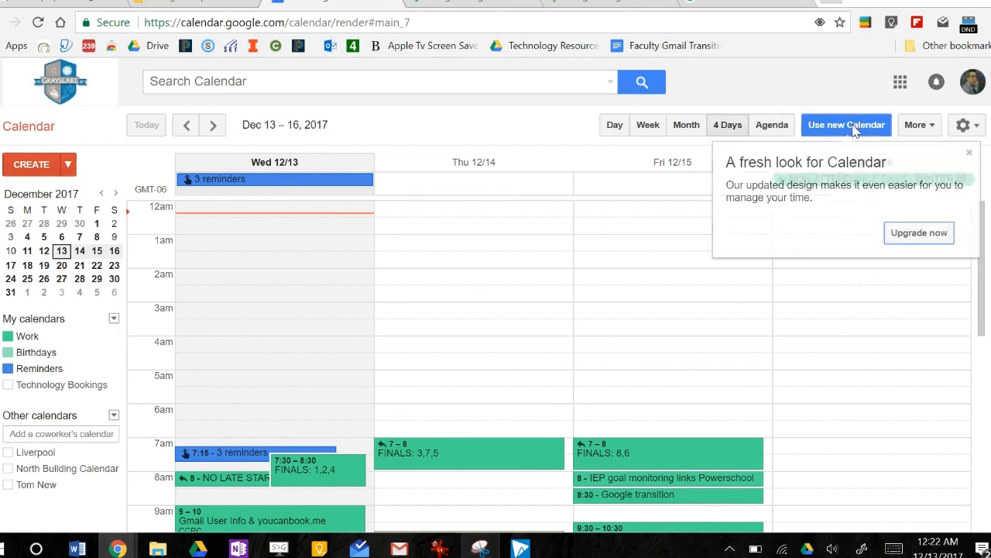
pyautogui.click(907, 241)
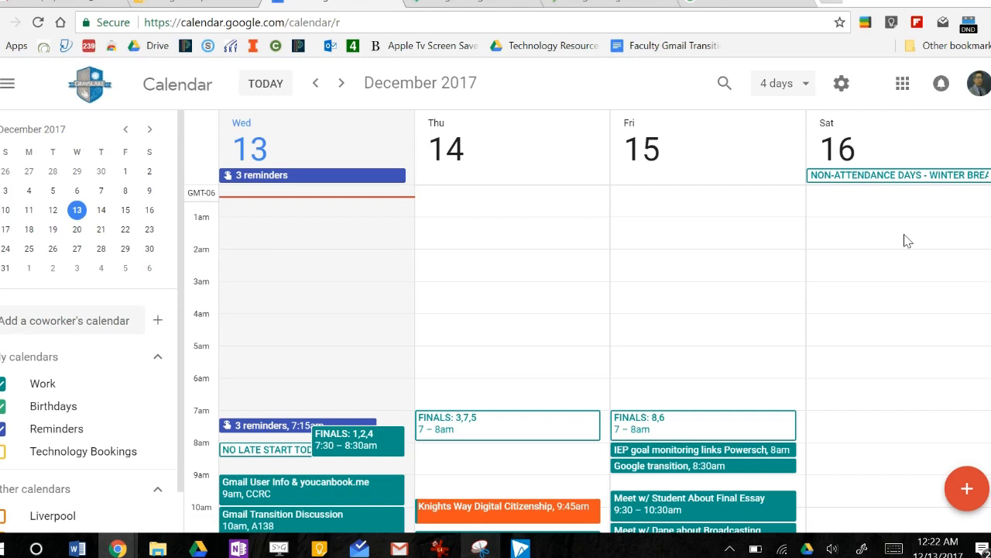
pyautogui.scroll(-5, 468, 299)
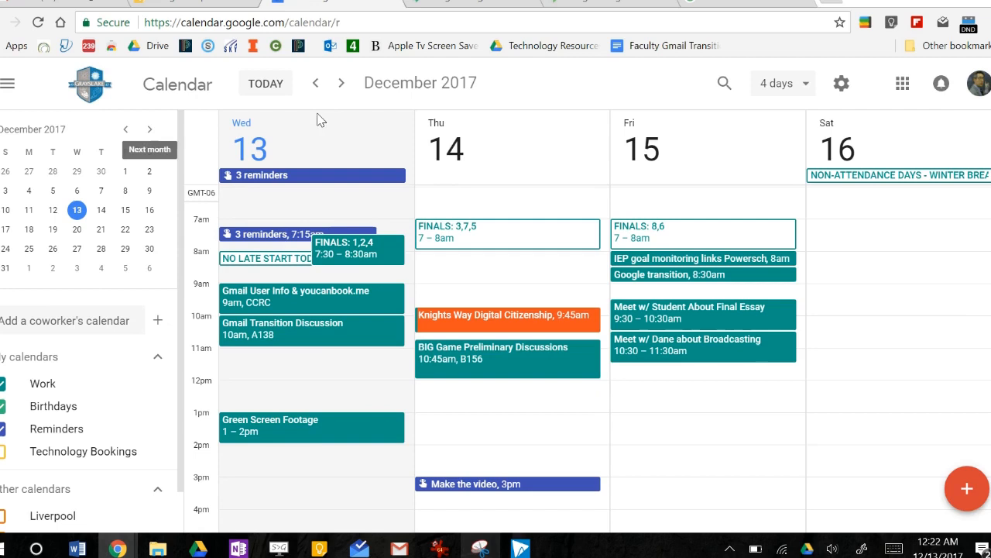
# Switch the calendar to the Schedule view and look through the upcoming events
pyautogui.click(806, 87)
pyautogui.click(806, 127)
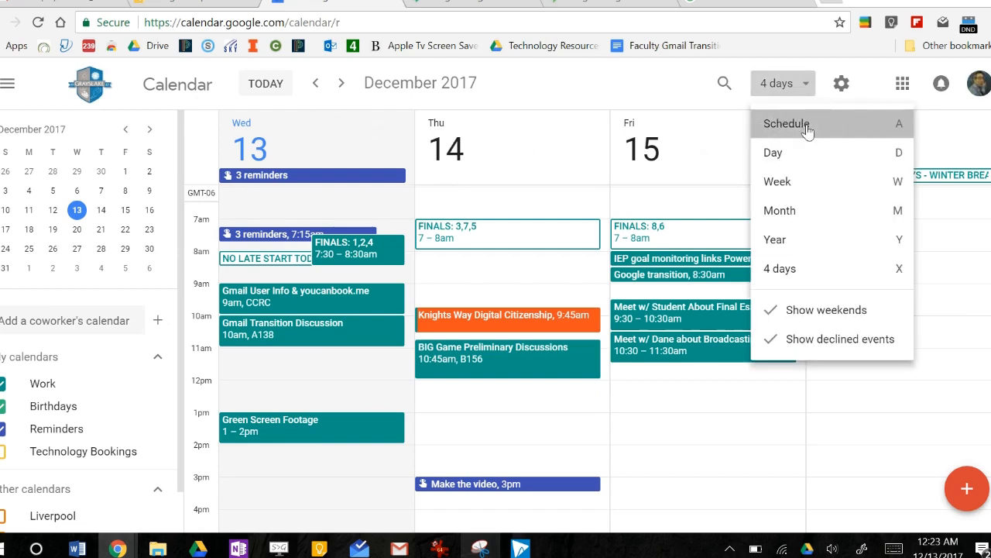
pyautogui.scroll(-3, 601, 250)
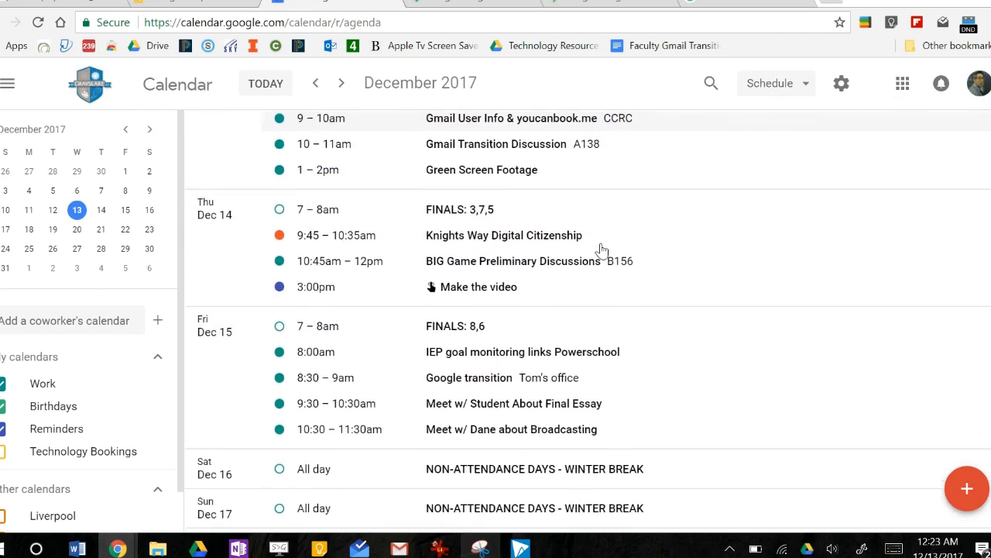
pyautogui.scroll(3, 598, 309)
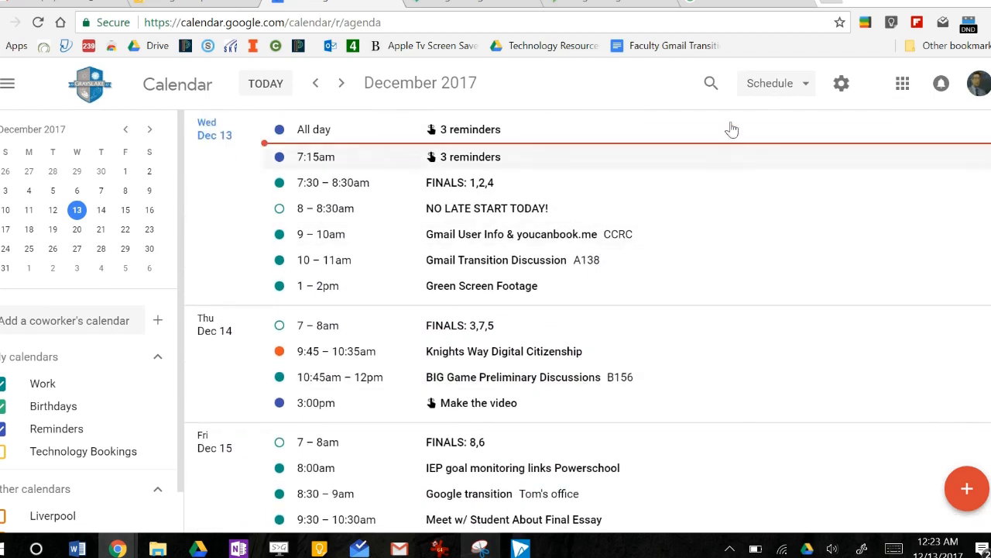
# Display the calendar in the Day view and change it to the Week view
pyautogui.click(785, 93)
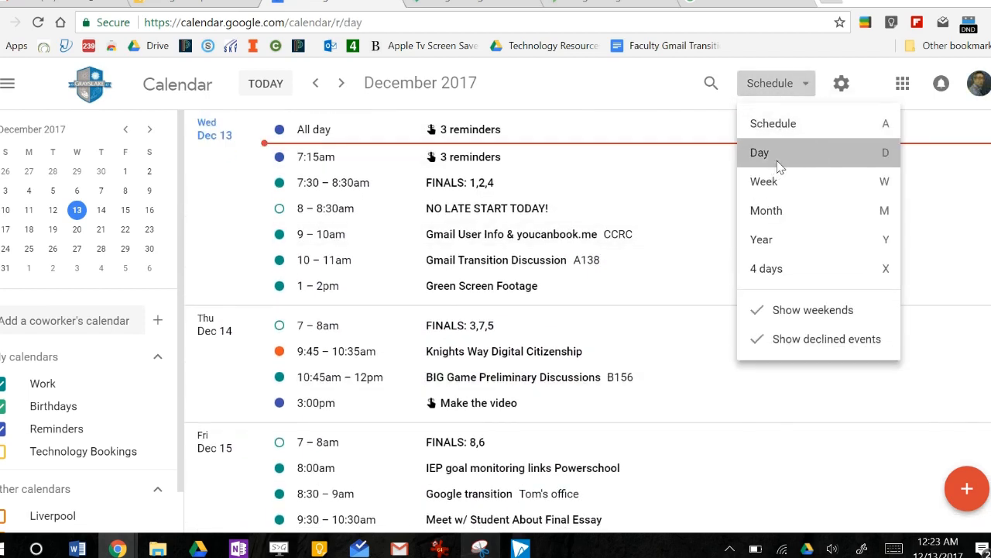
pyautogui.click(778, 163)
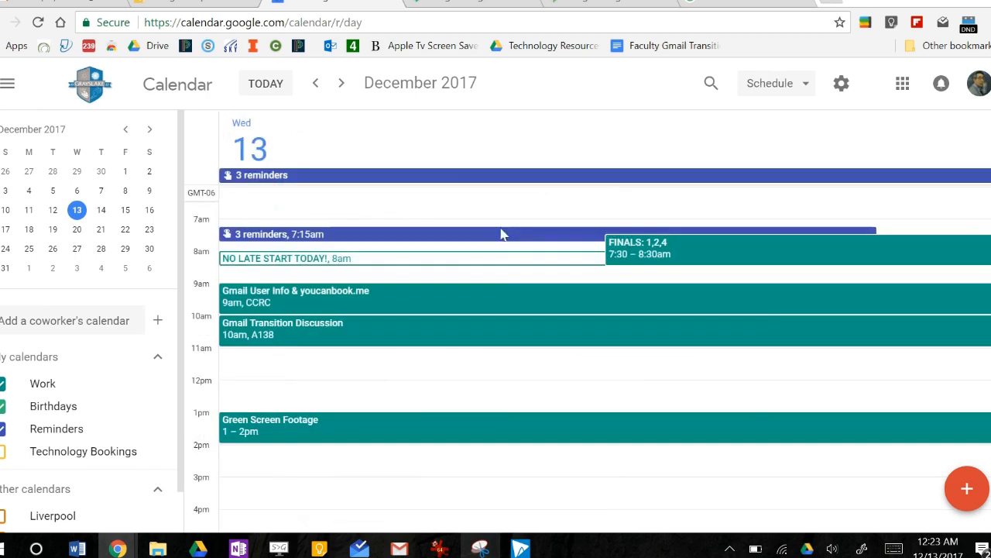
pyautogui.click(790, 83)
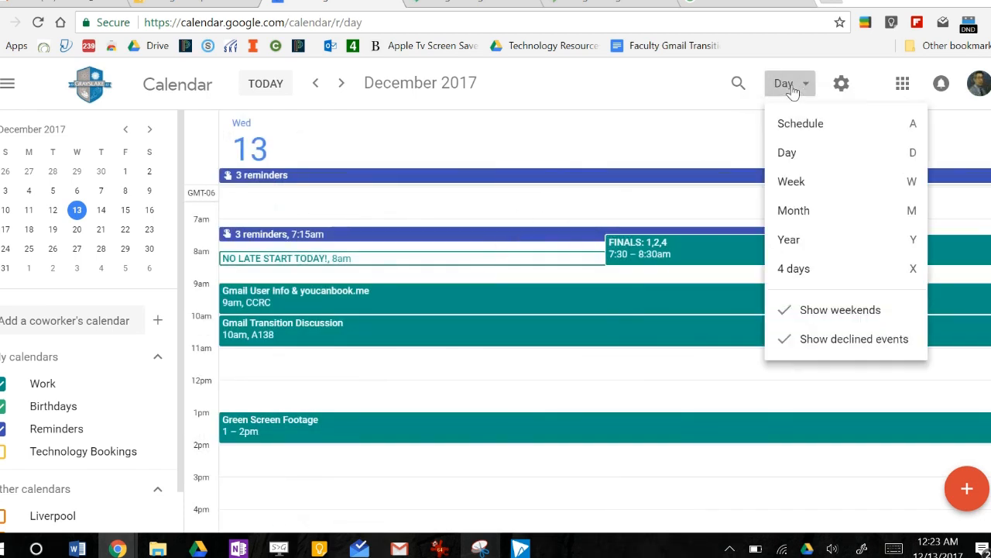
pyautogui.click(822, 195)
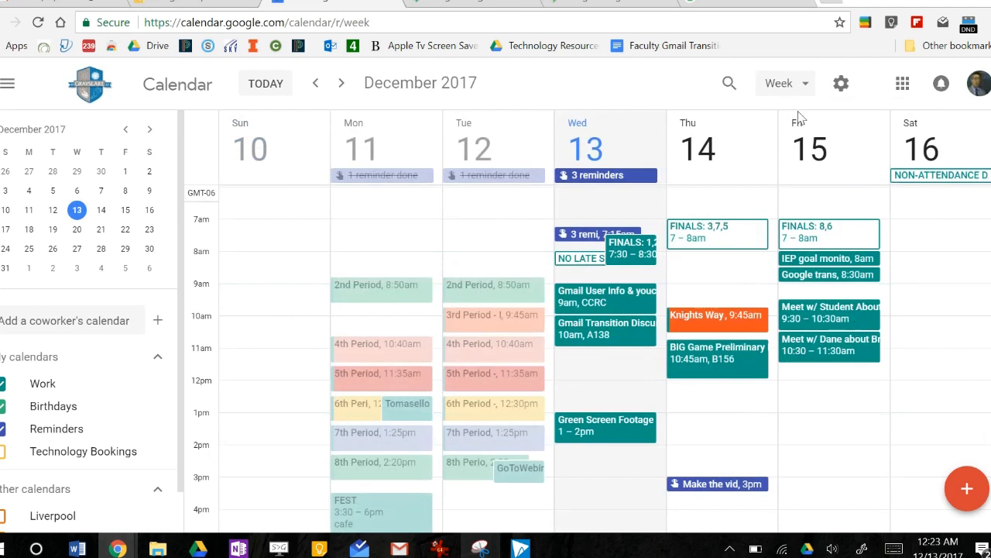
# Display the calendar in the Month view and return it to the 4 days view
pyautogui.click(801, 85)
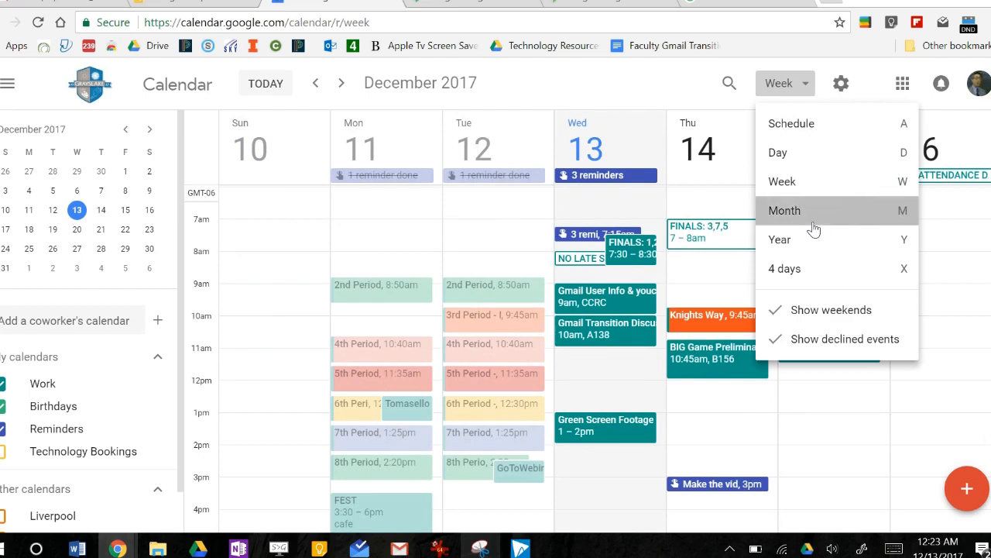
pyautogui.click(811, 224)
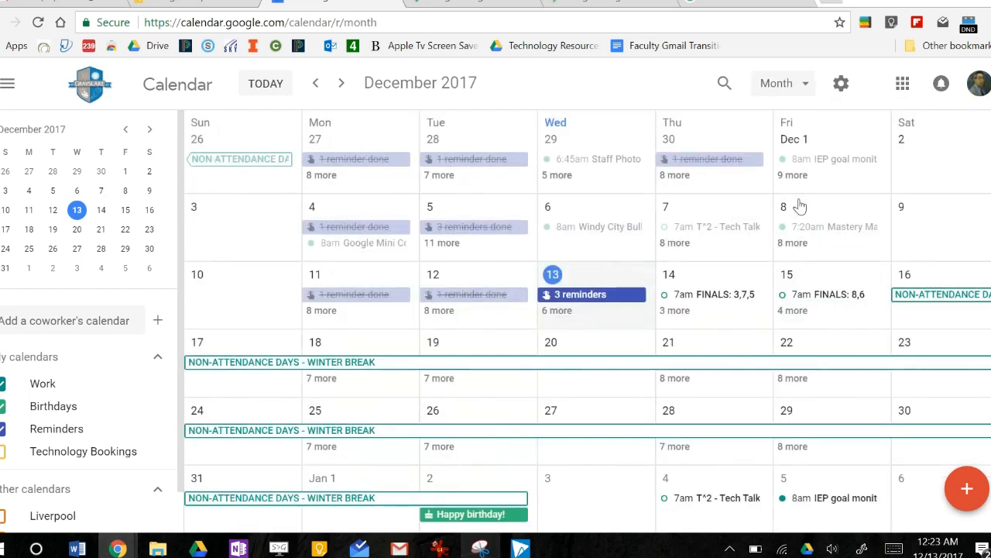
pyautogui.click(779, 83)
pyautogui.click(841, 269)
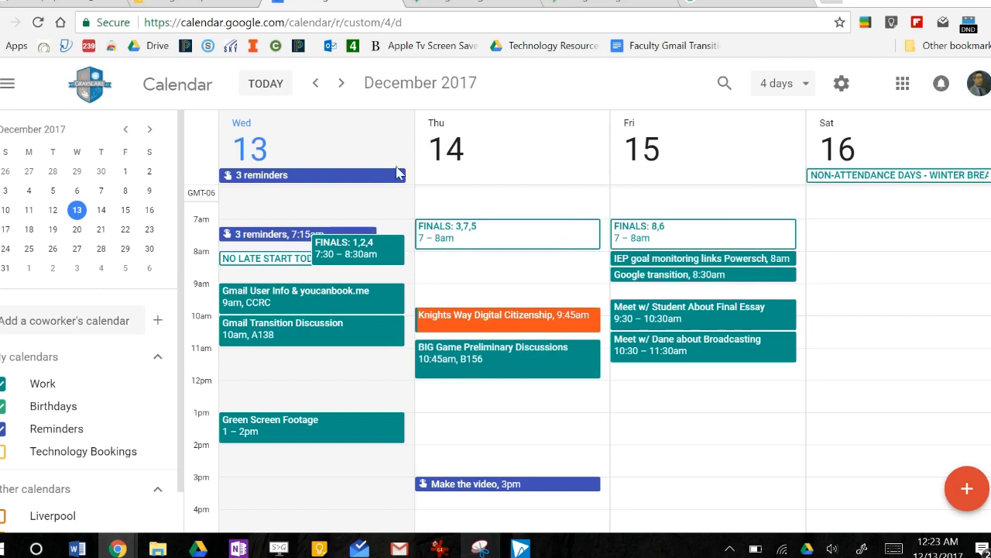
# Turn on the Liverpool calendar under the other calendars and turn it off again
pyautogui.scroll(-1, 72, 364)
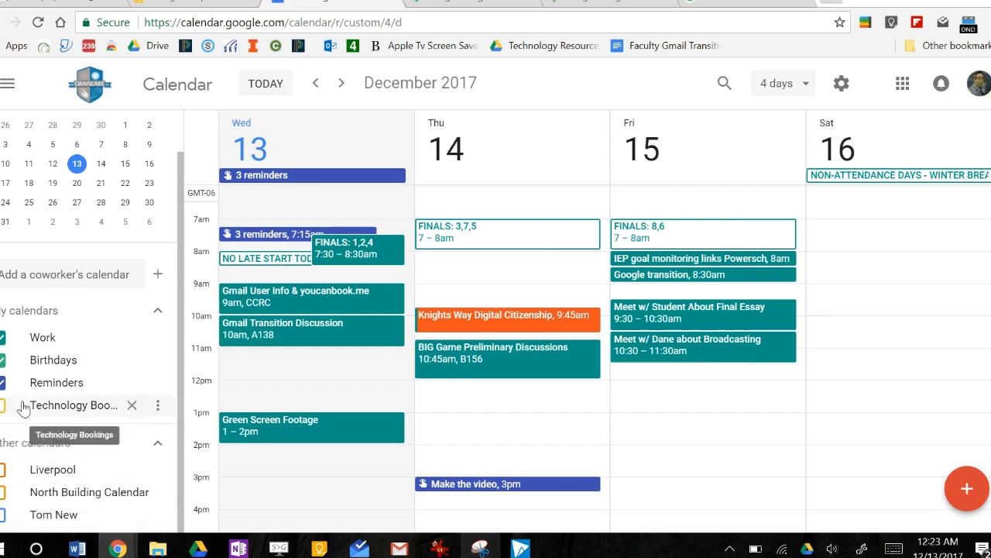
pyautogui.click(6, 470)
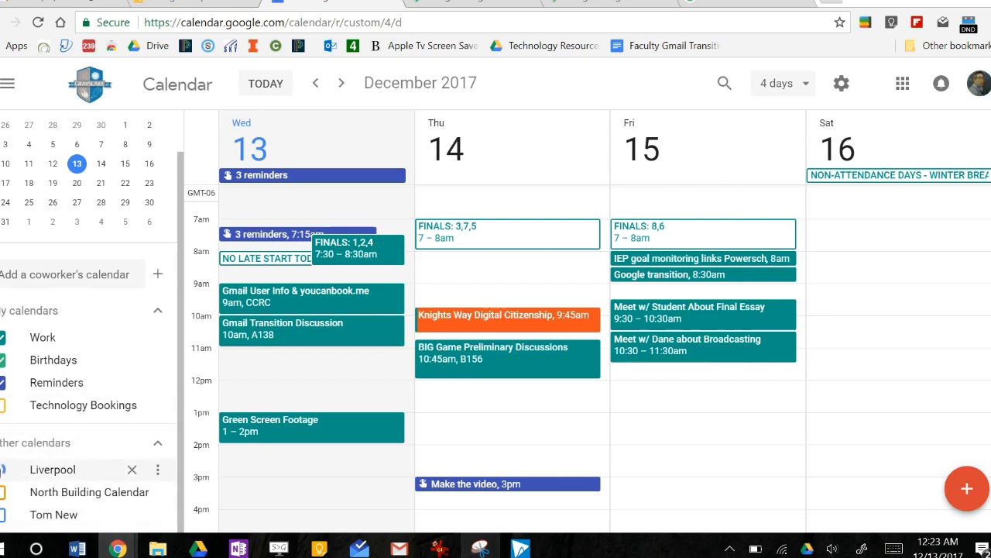
pyautogui.click(3, 469)
# Hide and show again the Reminders calendar and the Work calendar
pyautogui.click(2, 383)
pyautogui.click(3, 383)
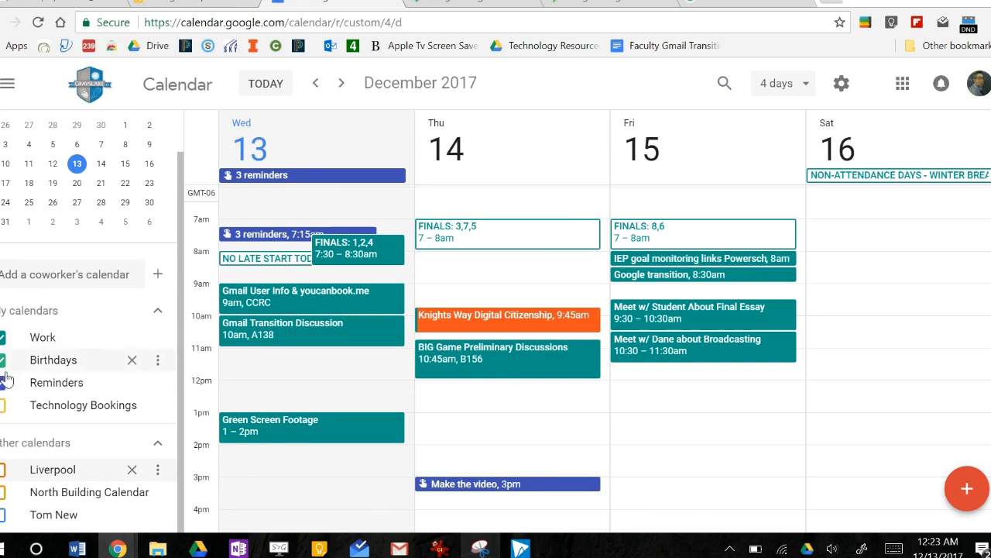
pyautogui.click(3, 338)
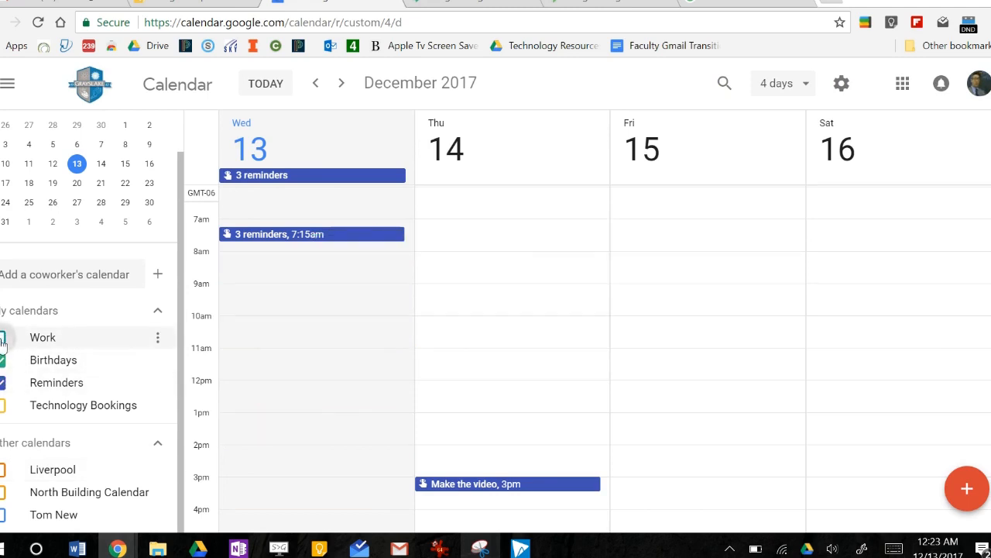
pyautogui.click(4, 339)
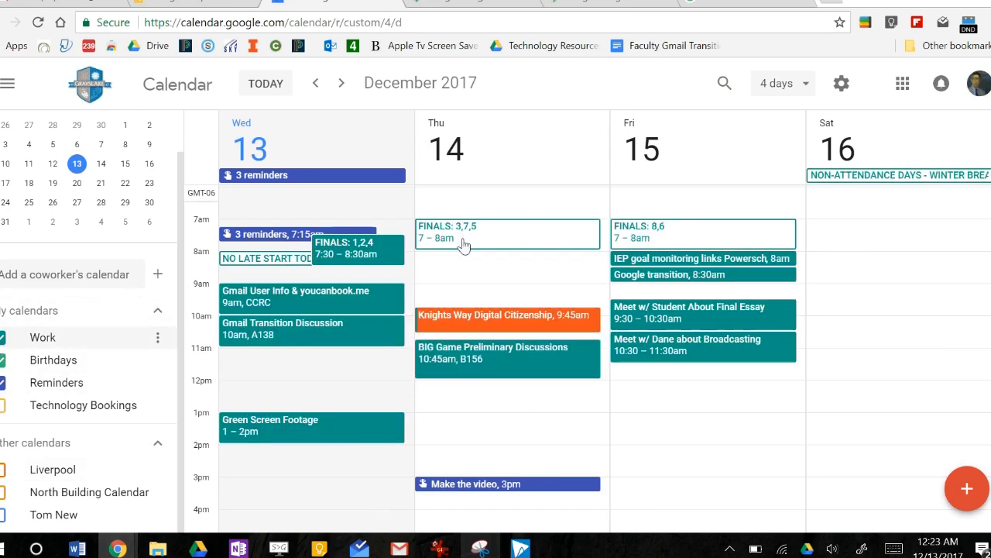
# Open the full form for a new event, review its detail and guest options, and close it without saving
pyautogui.click(969, 490)
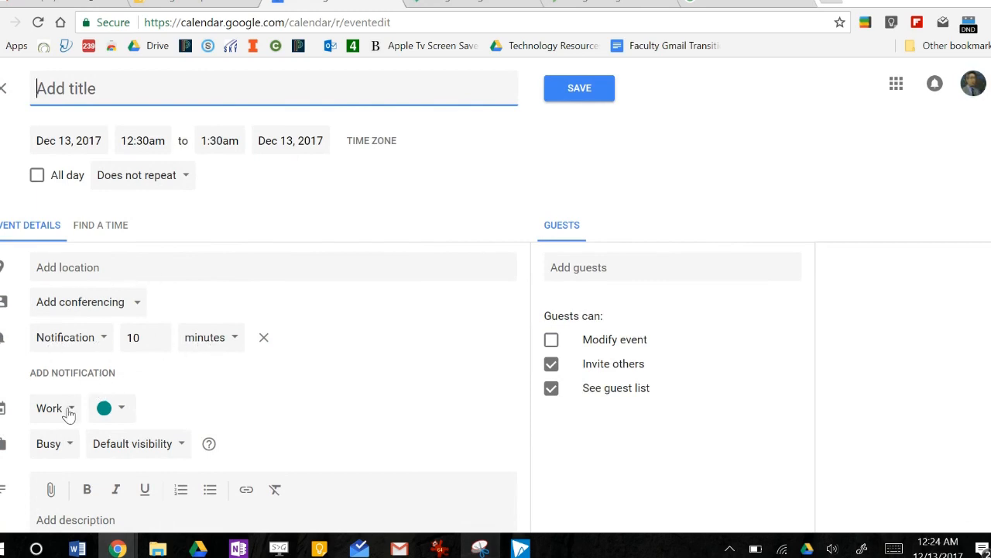
pyautogui.scroll(-2, 155, 446)
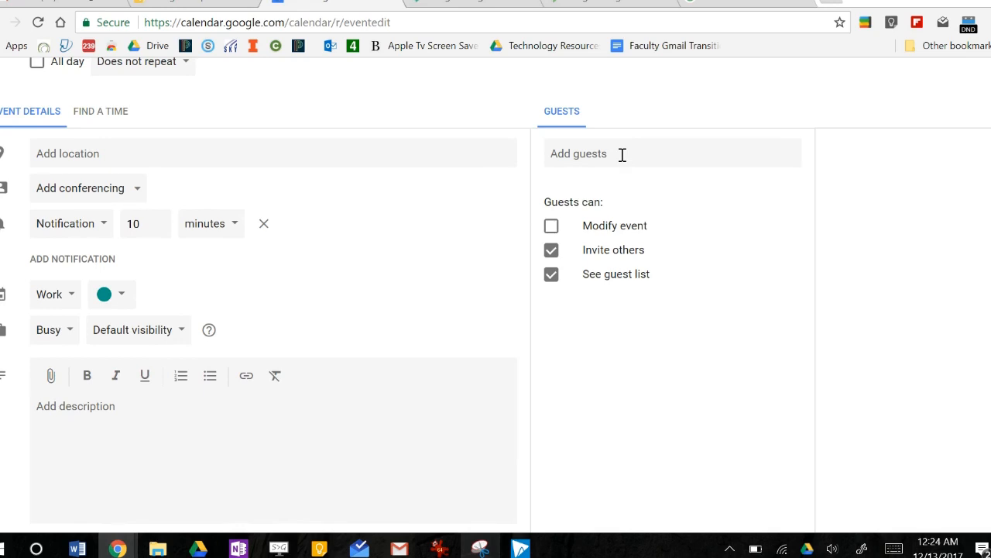
pyautogui.scroll(2, 624, 184)
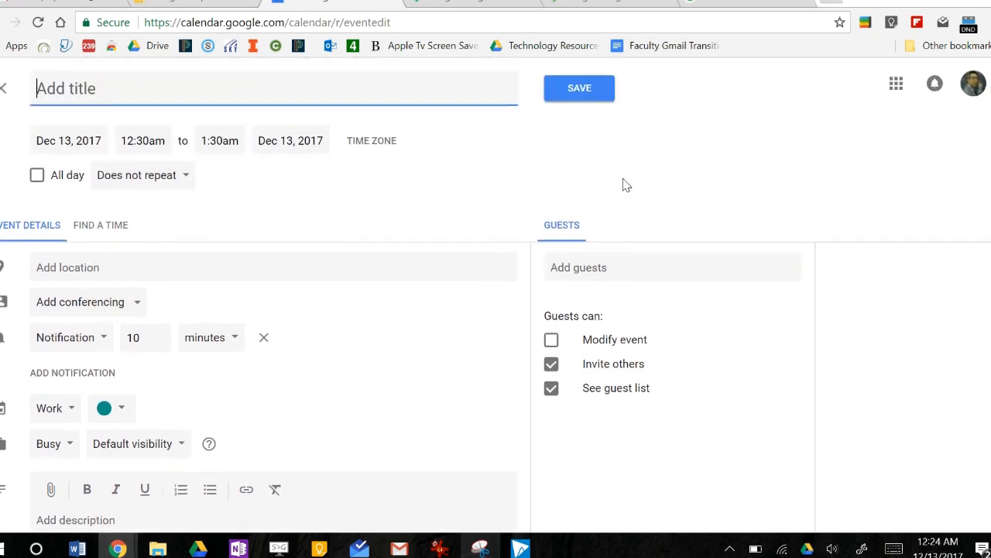
pyautogui.click(4, 97)
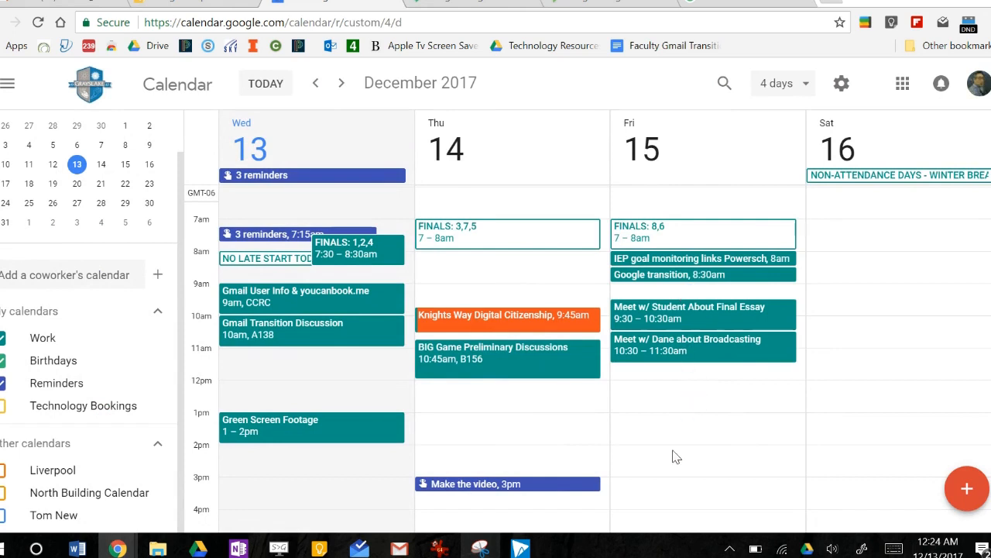
# Start a quick event on Thursday, Dec 14, 2017 from 12:30pm to 1:30pm and discard it
pyautogui.click(545, 404)
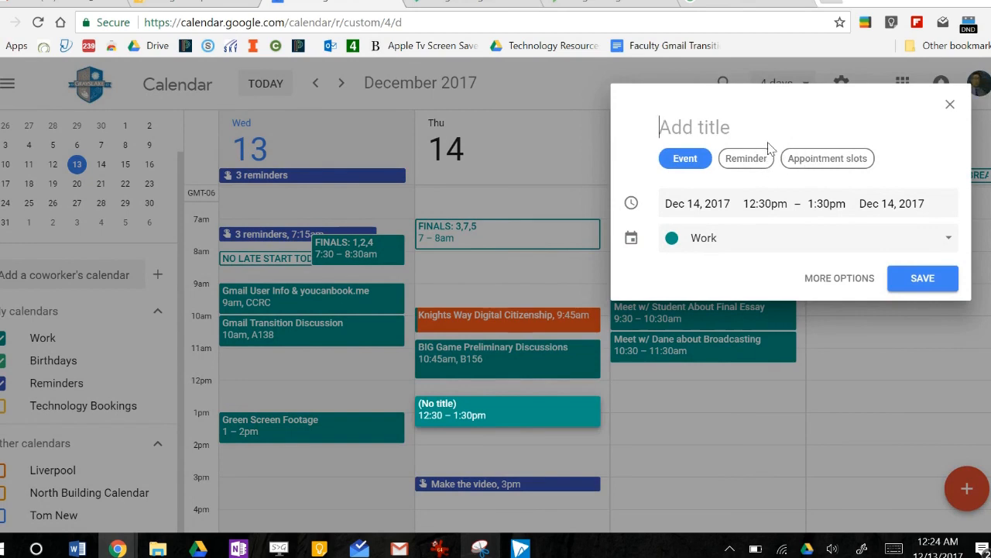
pyautogui.click(951, 105)
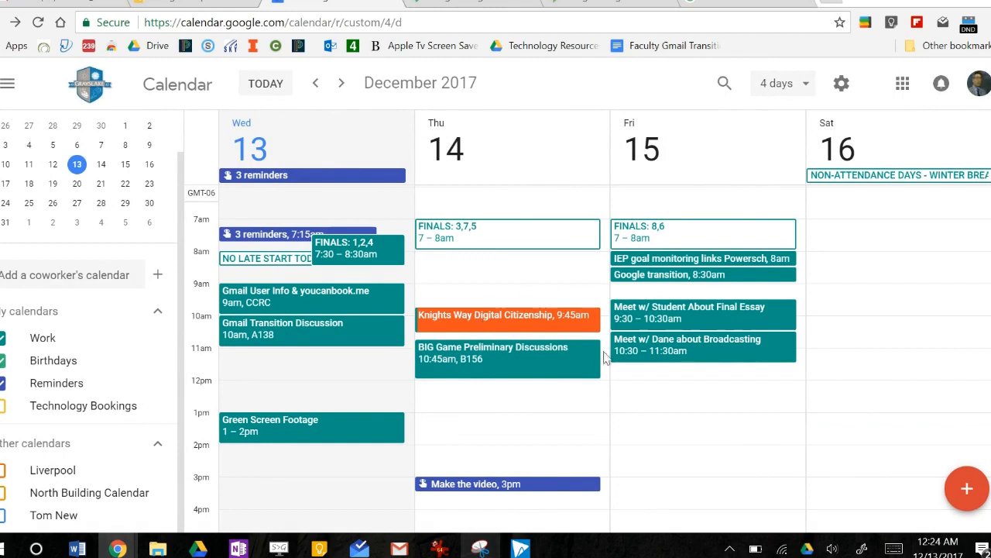
# Open the calendar settings and bring up the form for creating a new calendar, ready for its name
pyautogui.click(847, 93)
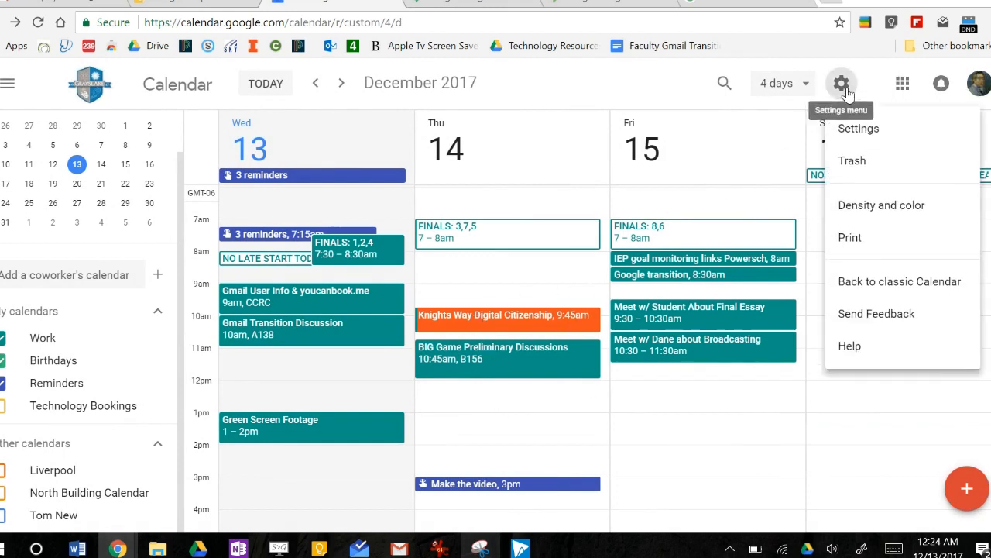
pyautogui.click(862, 128)
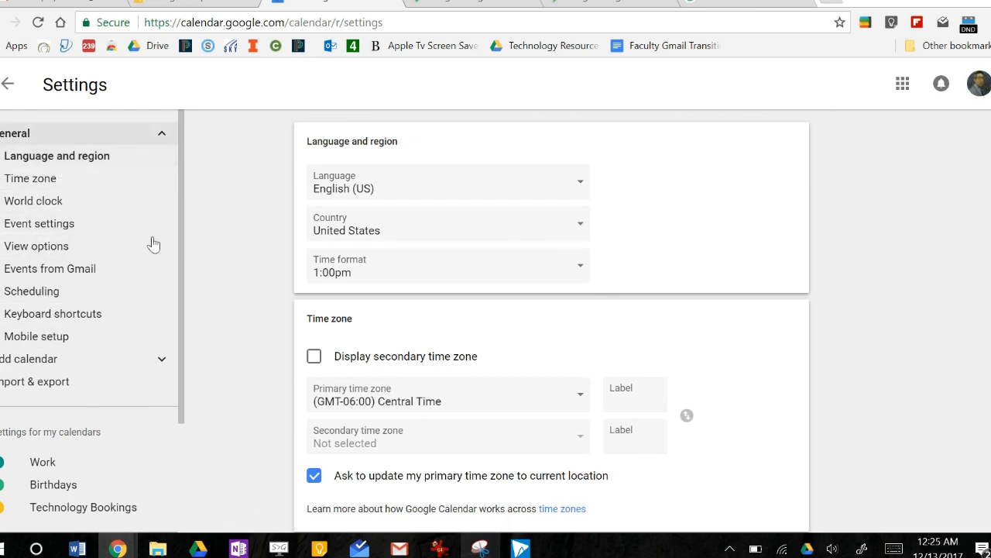
pyautogui.scroll(-1, 124, 364)
pyautogui.scroll(-2, 126, 365)
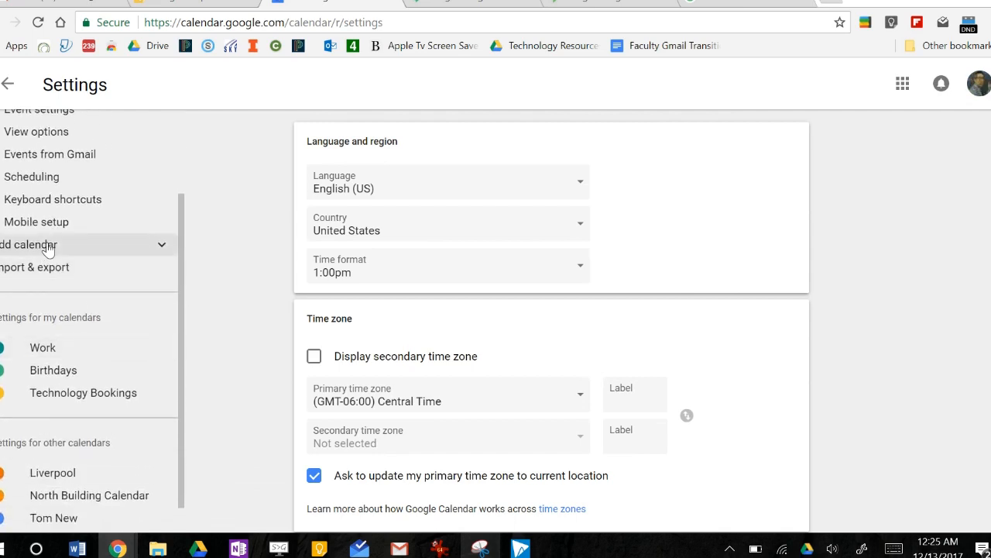
pyautogui.click(49, 245)
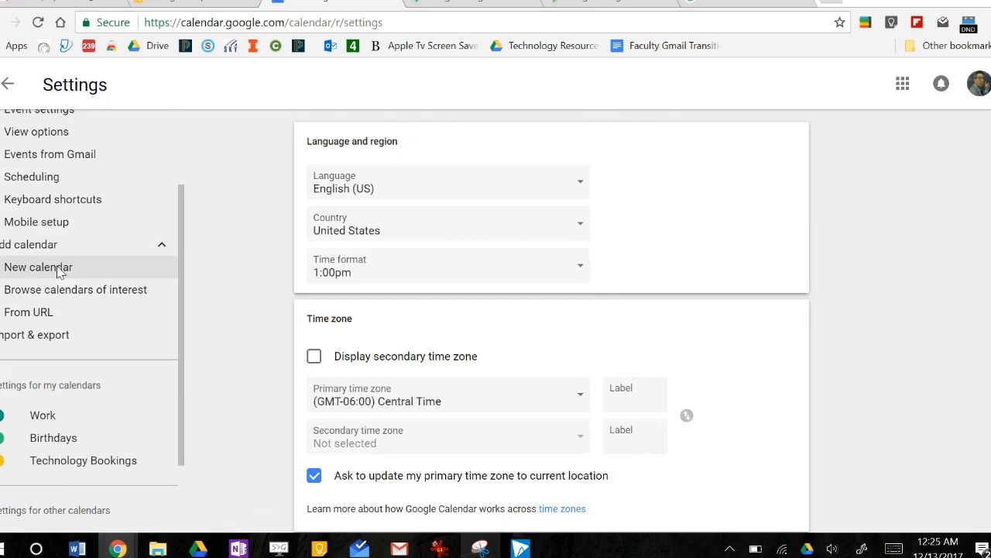
pyautogui.click(58, 271)
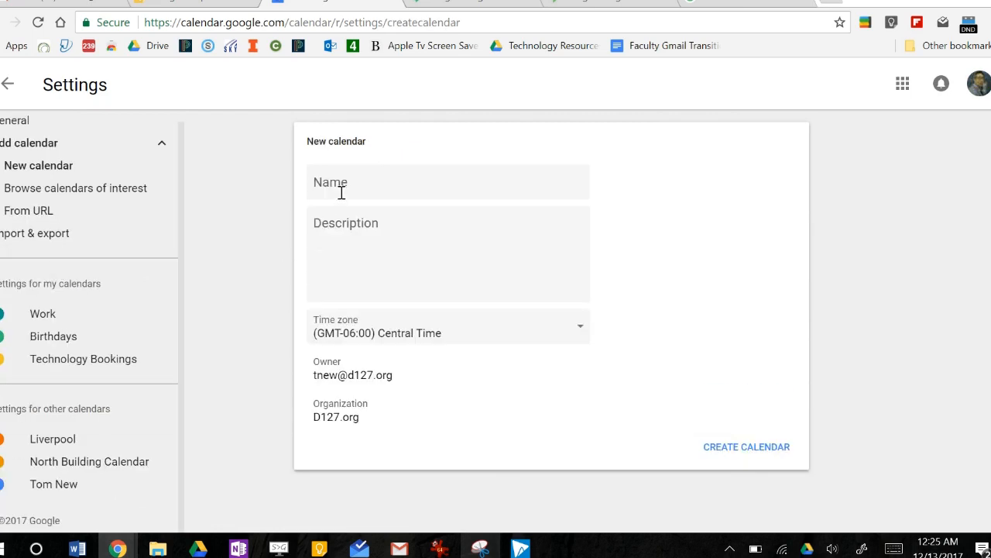
pyautogui.click(343, 188)
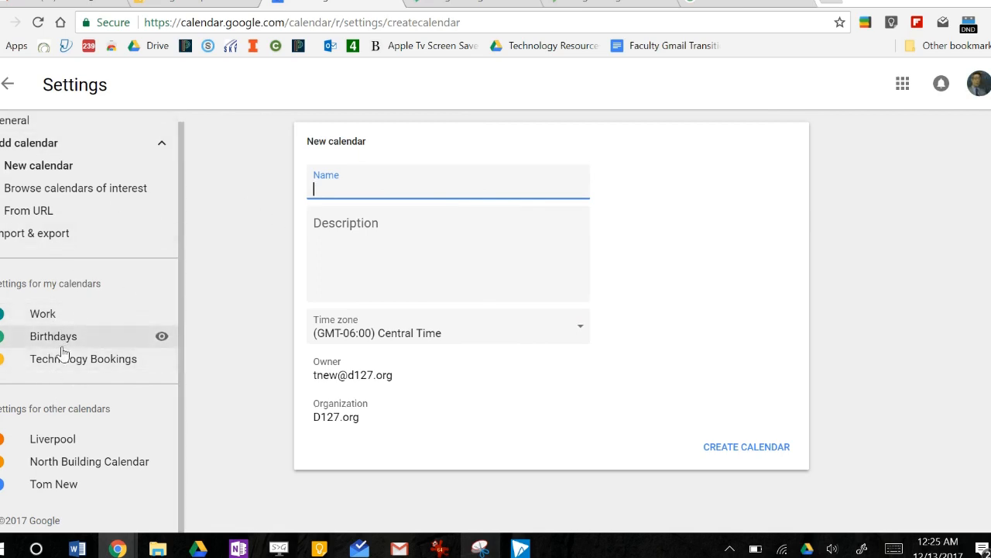
# Examine the Technology Bookings calendar's settings, including its public URL and embed code for integration, and collapse its section
pyautogui.click(128, 367)
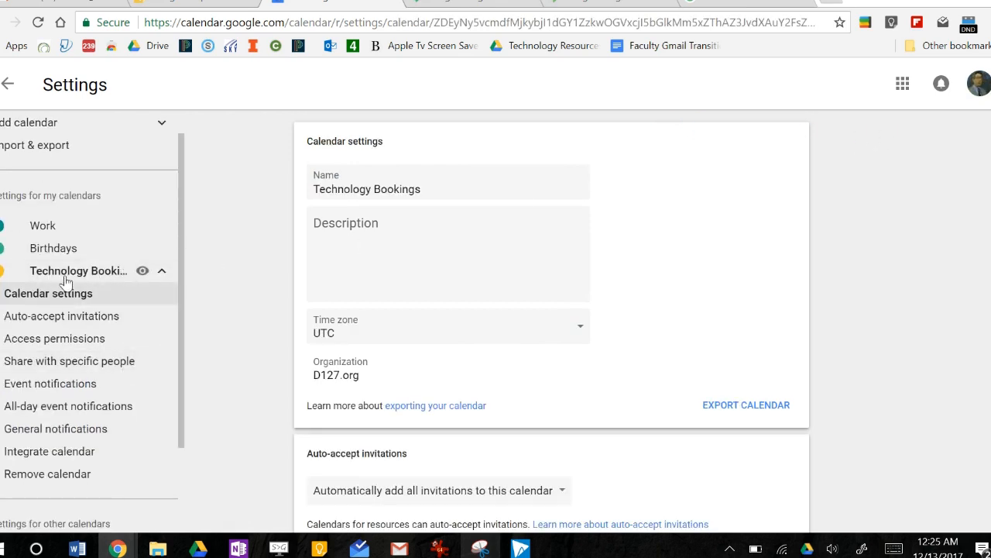
pyautogui.click(49, 449)
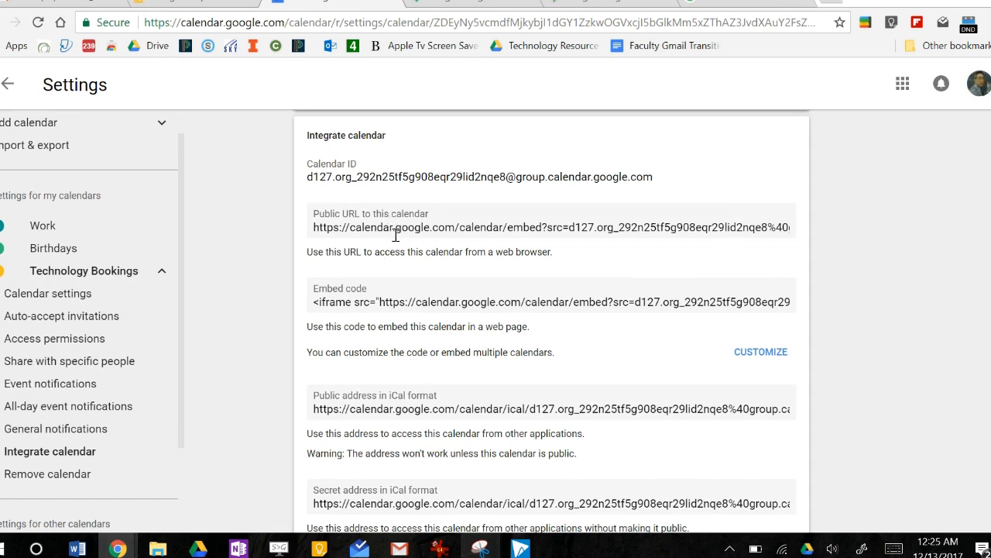
pyautogui.click(164, 274)
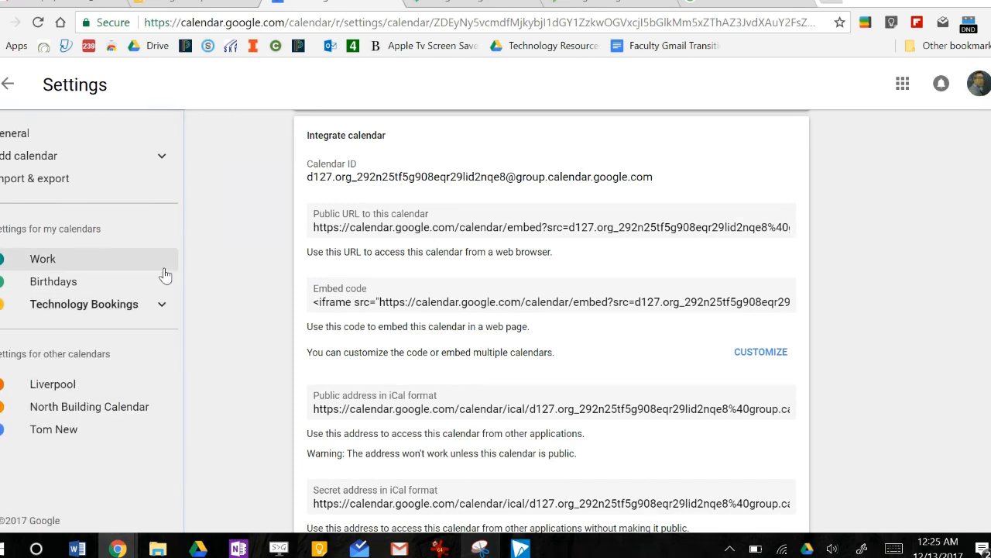
# View the form for adding a calendar from a URL and return to the main calendar
pyautogui.click(51, 157)
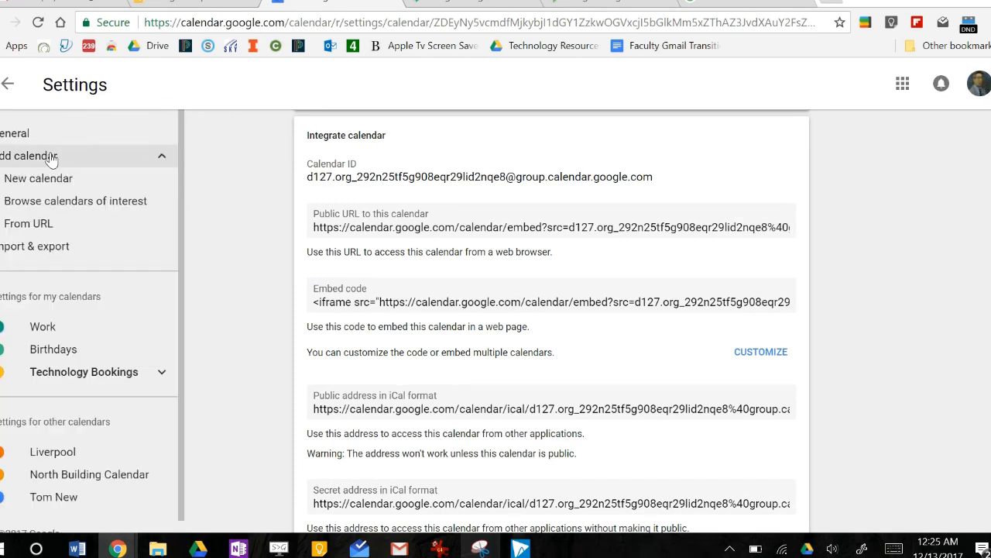
pyautogui.click(58, 224)
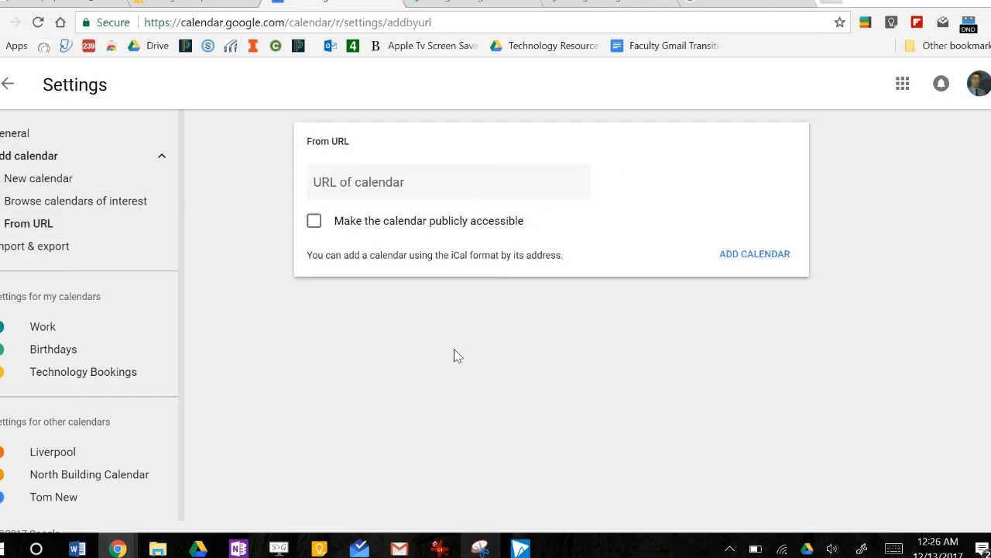
pyautogui.click(7, 84)
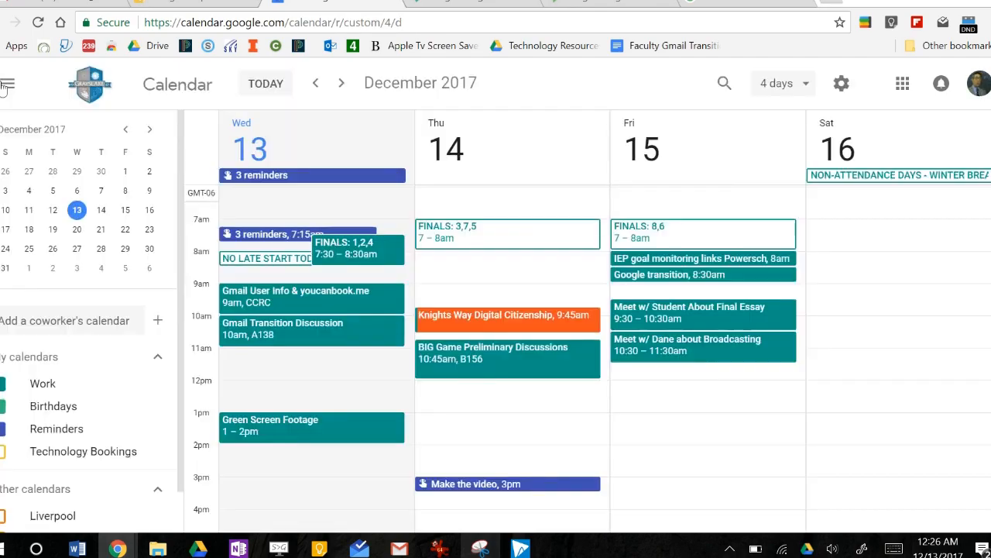